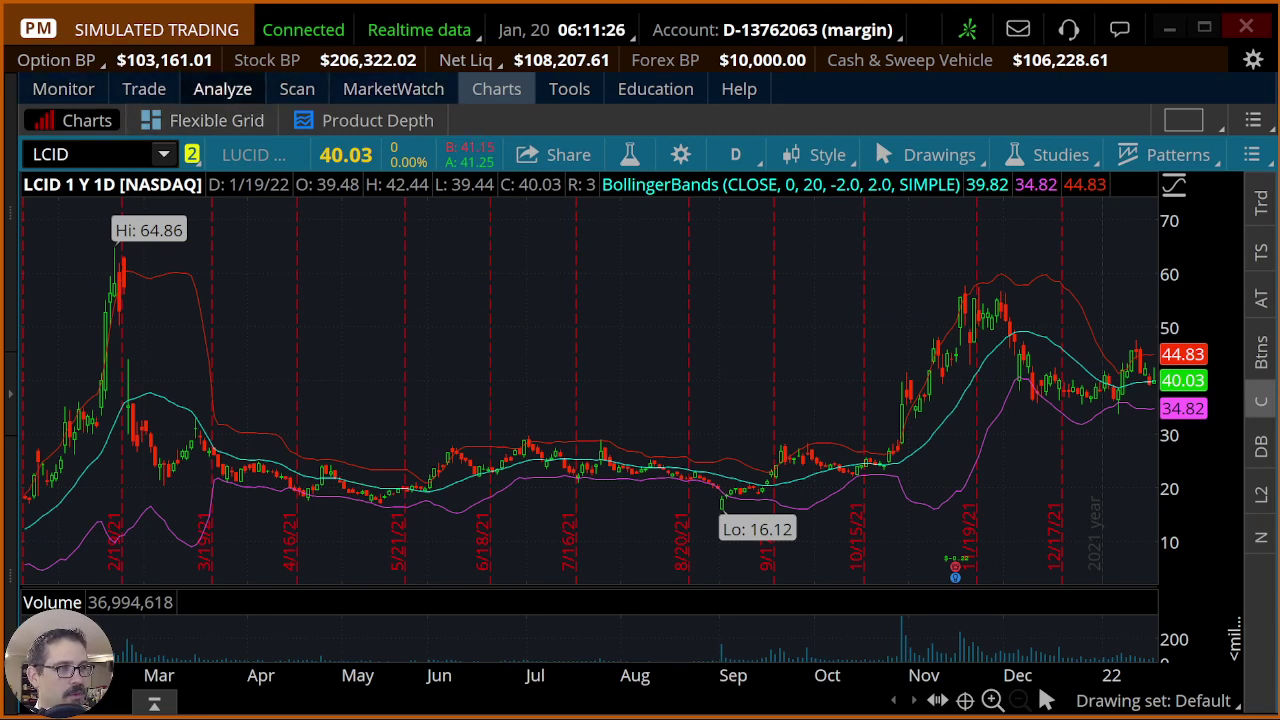
Open the simulated trades view for LCID and switch the active account to the IRA.
left_click(222, 88)
left_click(168, 121)
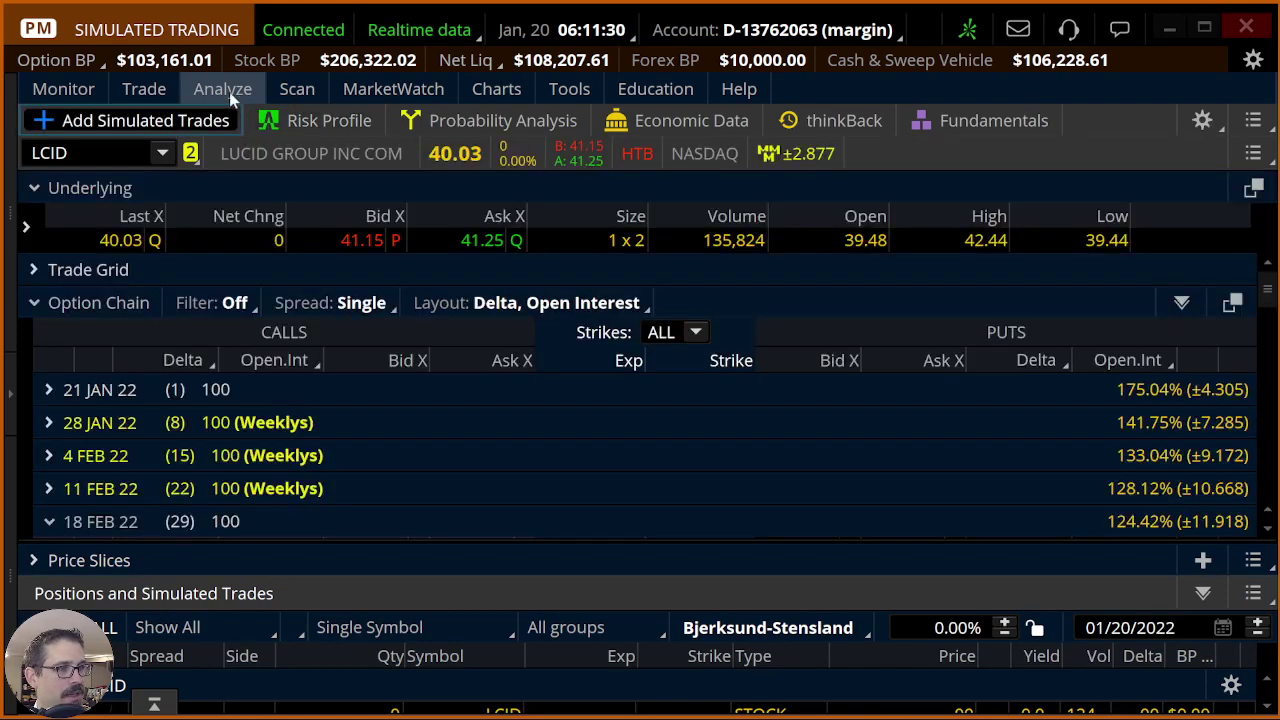
left_click(812, 30)
left_click(771, 253)
Add a simulated sale of one LCID 18 FEB 22 put at the 30 strike from the option chain.
scroll(614, 463, "down", 1)
scroll(614, 463, "down", 2)
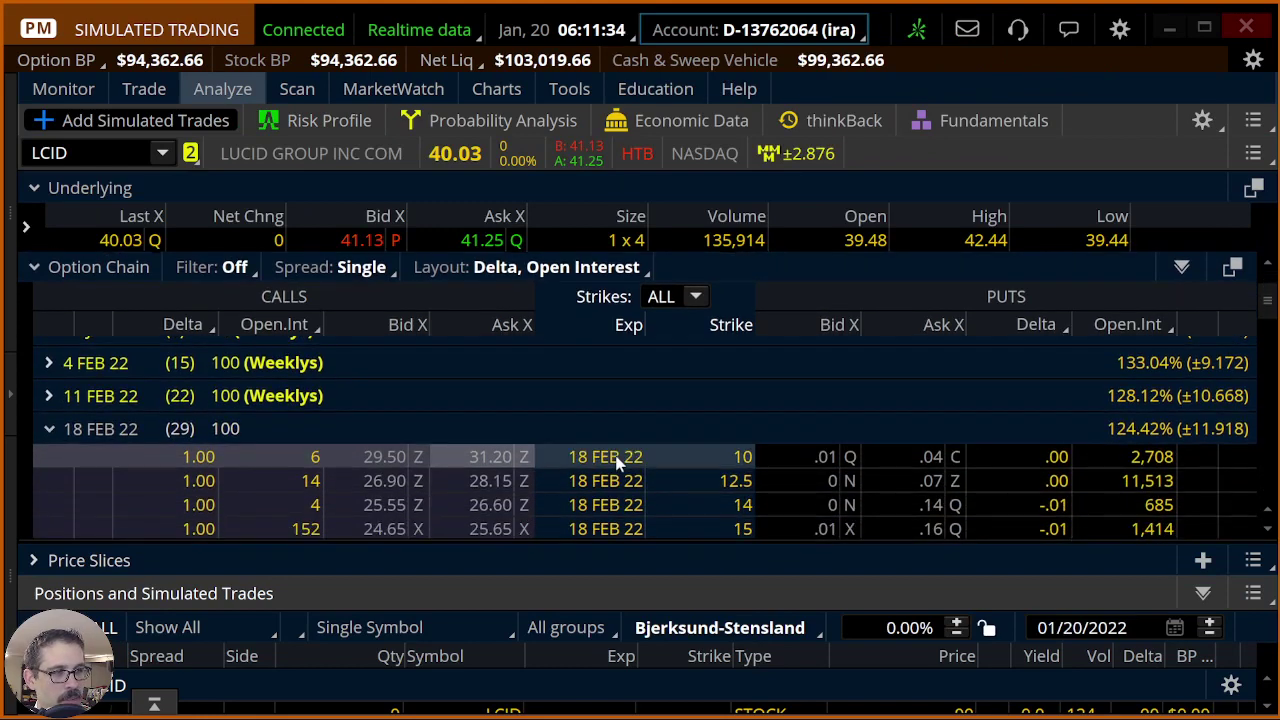
scroll(1265, 306, "down", 8)
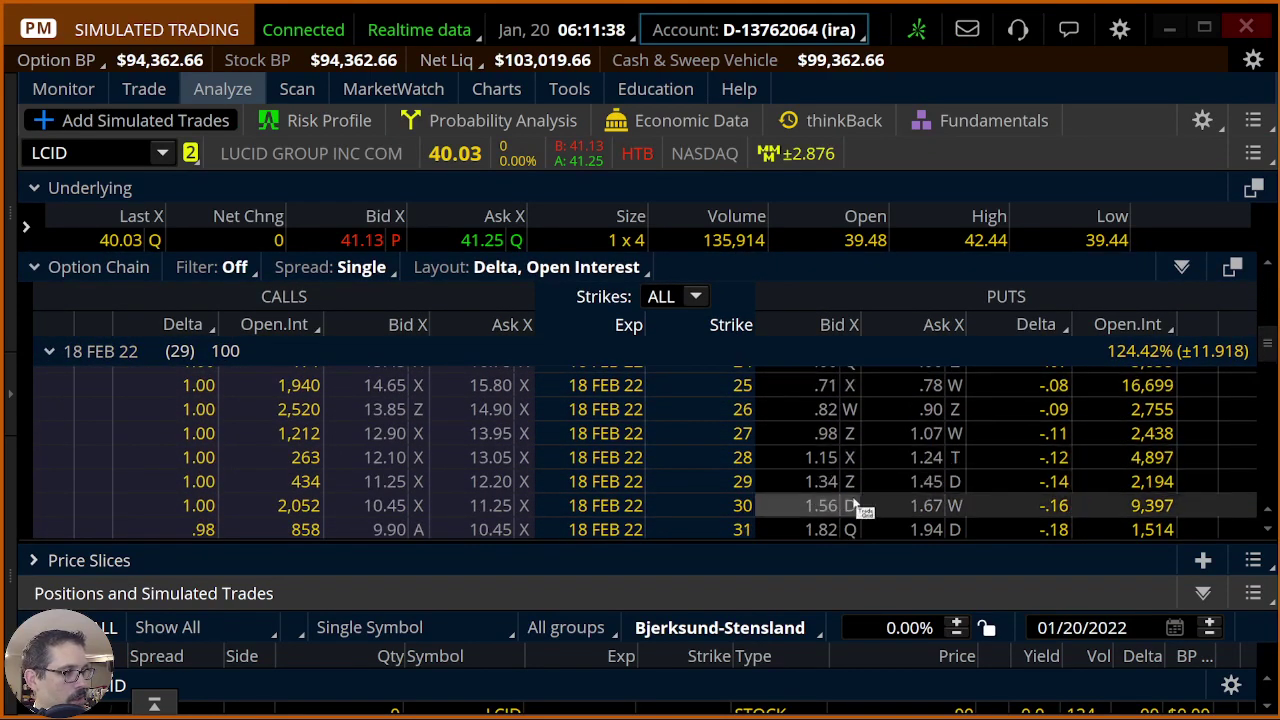
left_click(827, 507)
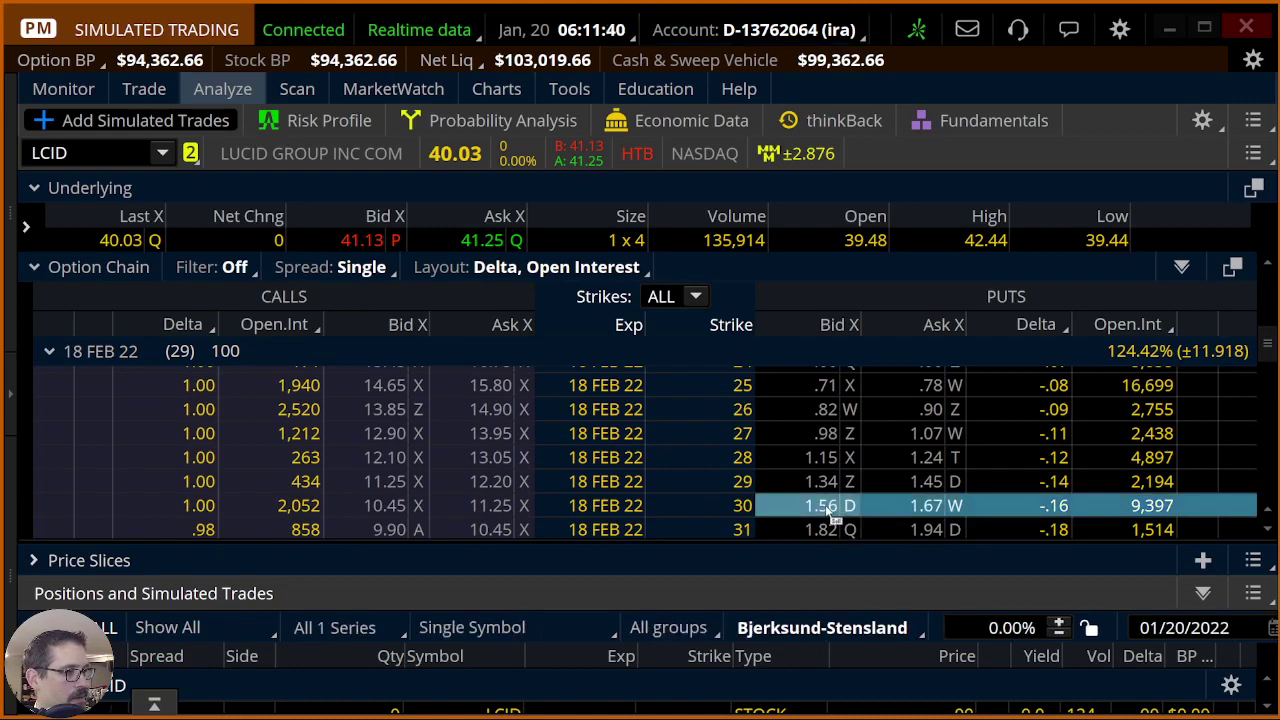
left_click(849, 510)
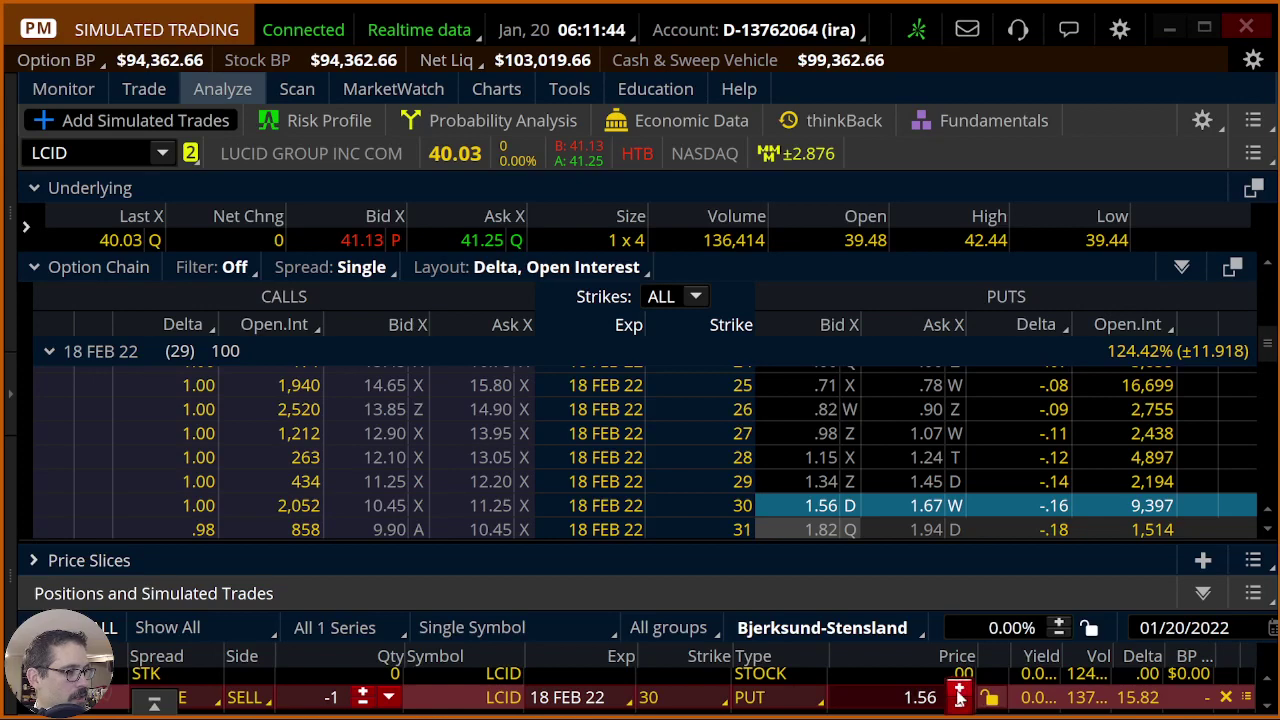
Raise the simulated put sale's price to 1.60.
left_click(960, 693)
left_click(960, 693)
left_click(960, 693)
left_click(960, 693)
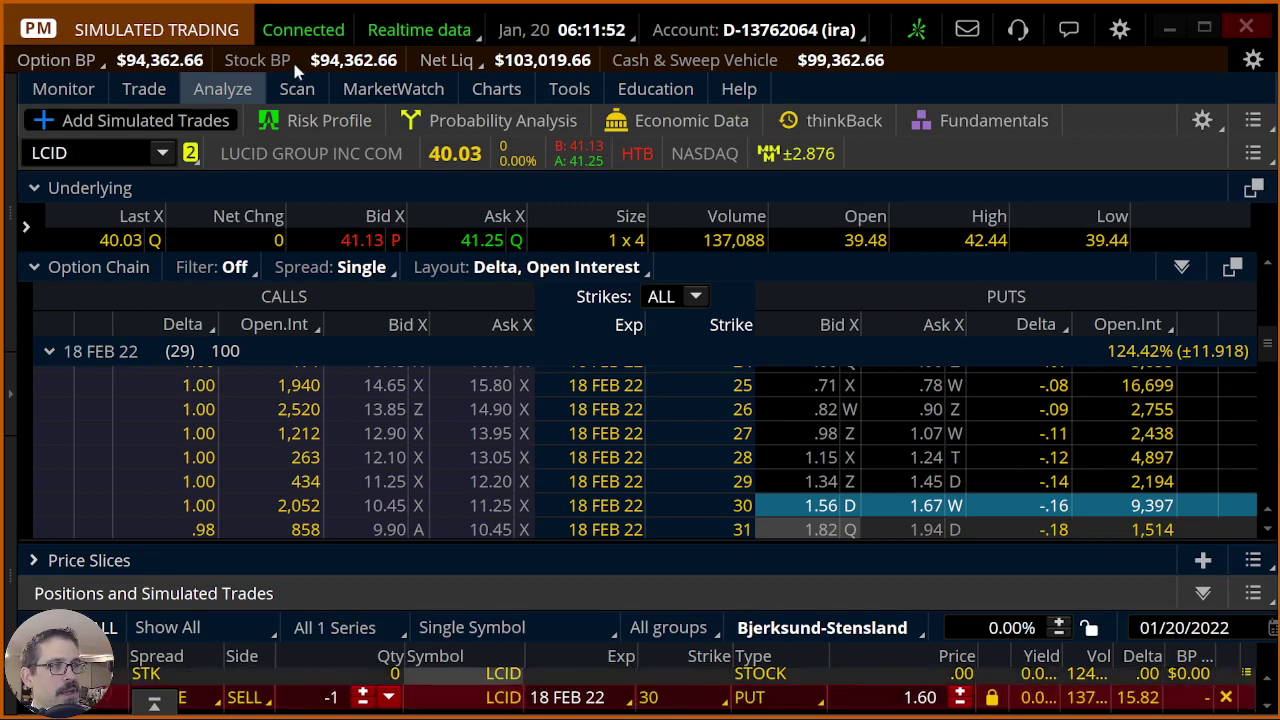
Show the trade's risk profile and set its analysis date to 02/19/2022.
left_click(330, 120)
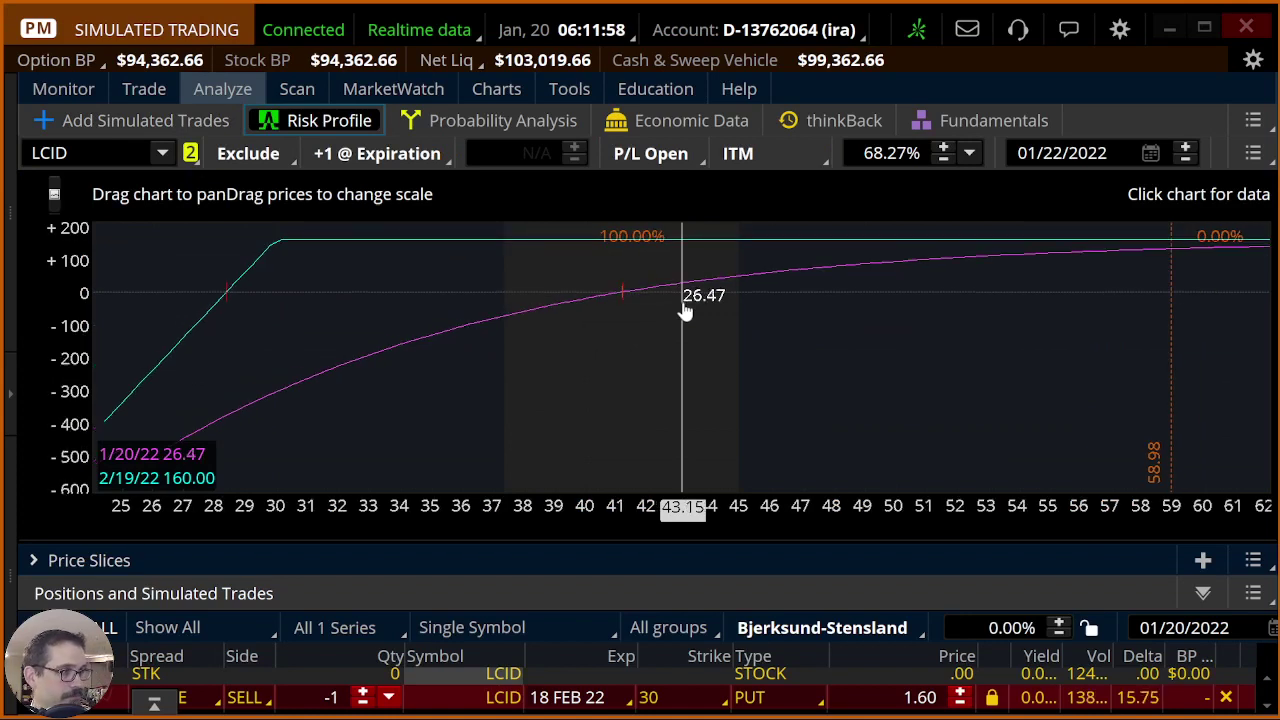
left_click(1152, 158)
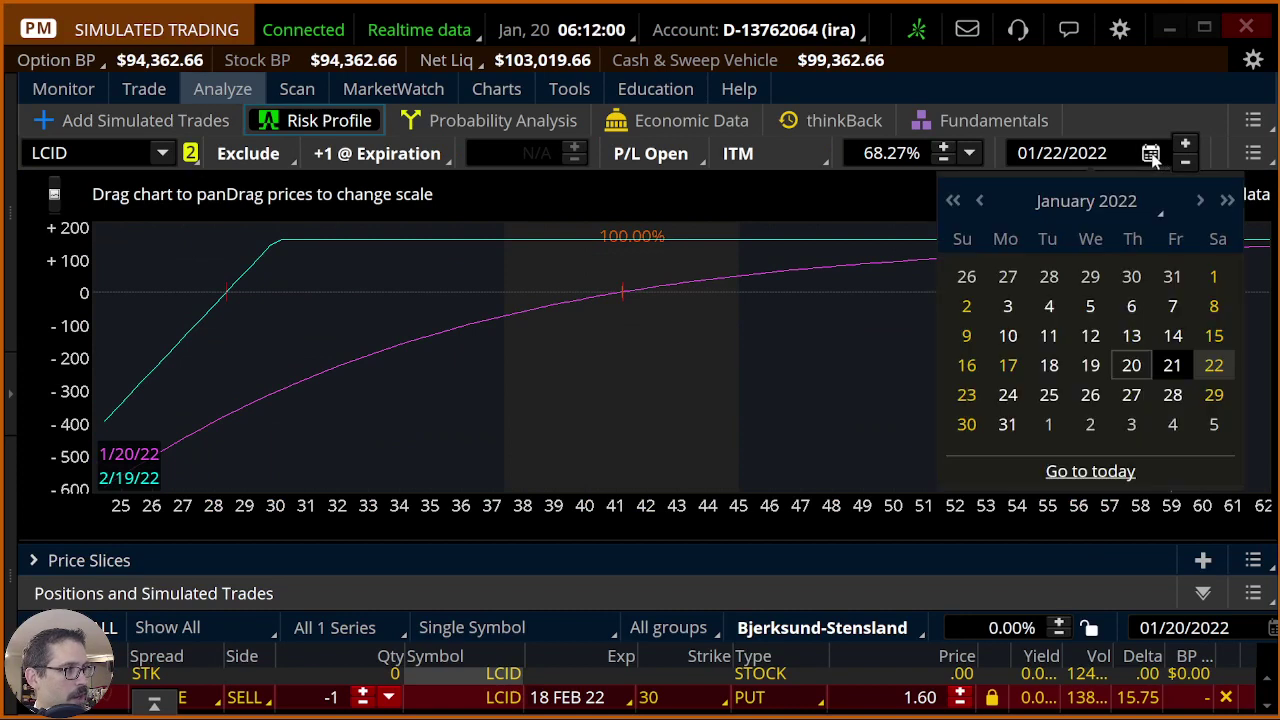
left_click(1200, 203)
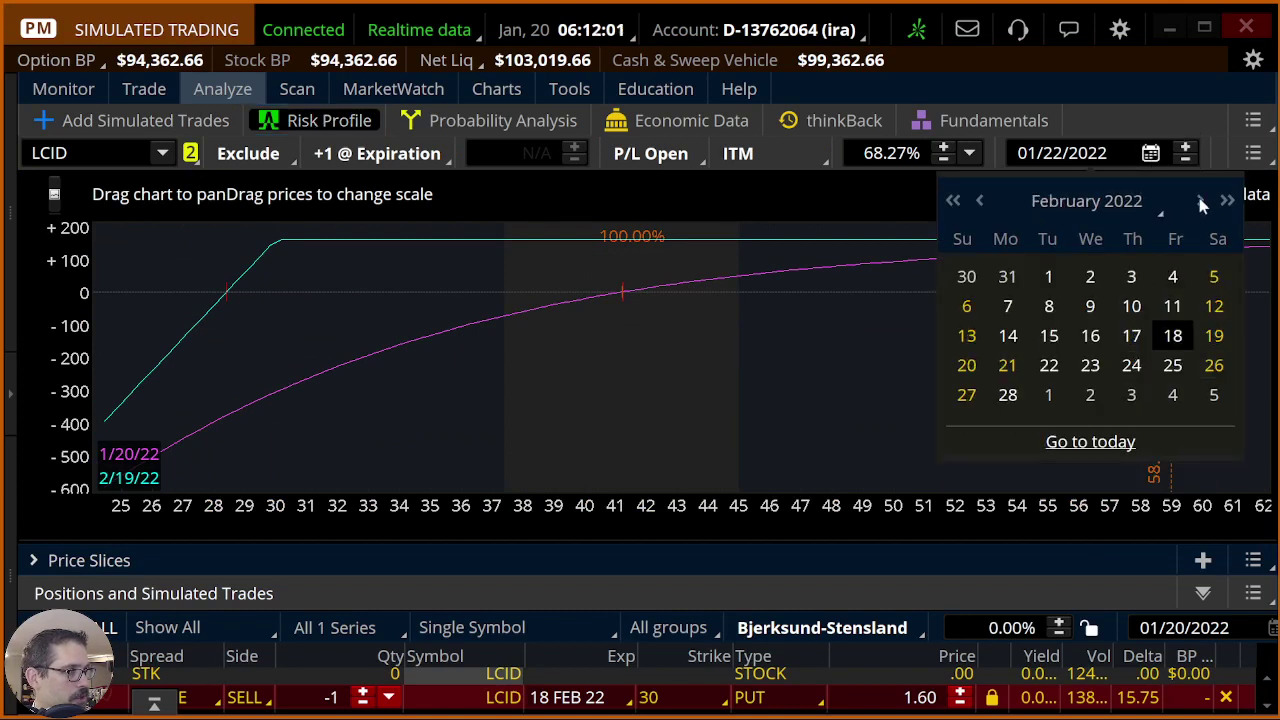
left_click(1218, 340)
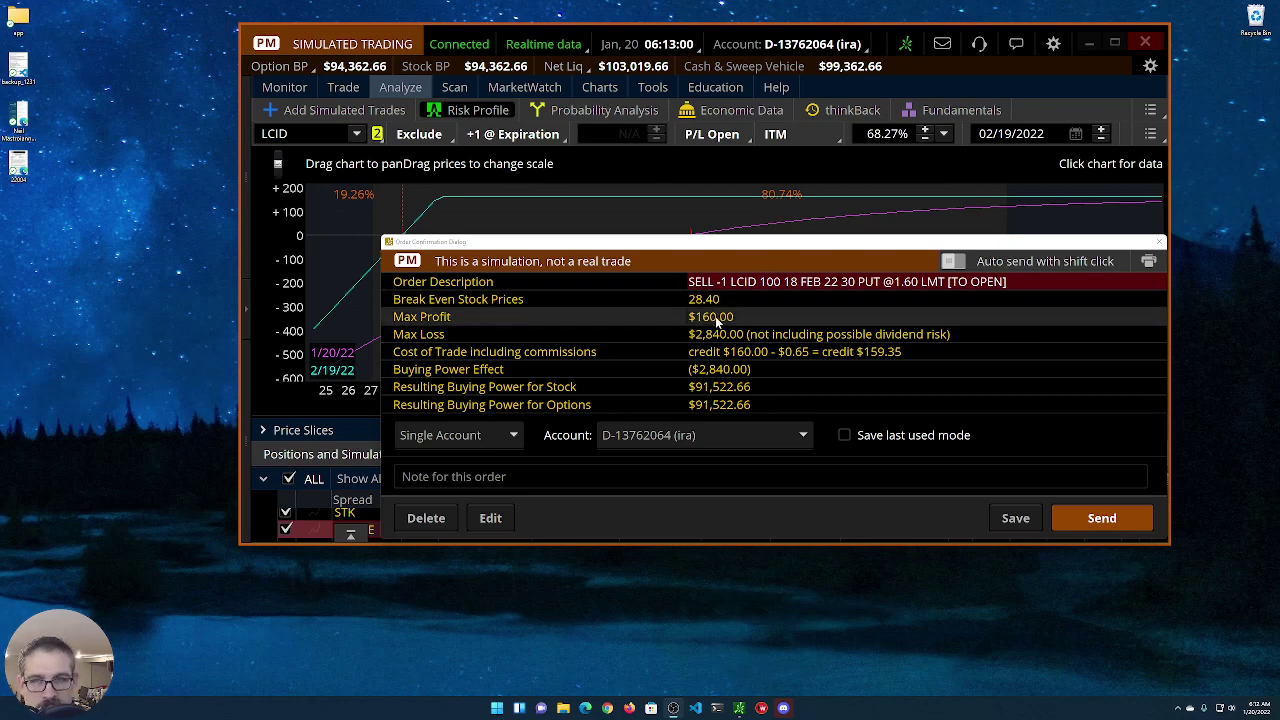
Send the order selling one LCID 18 FEB 22 30 put at 1.60, and switch to the margin account.
left_click(1102, 518)
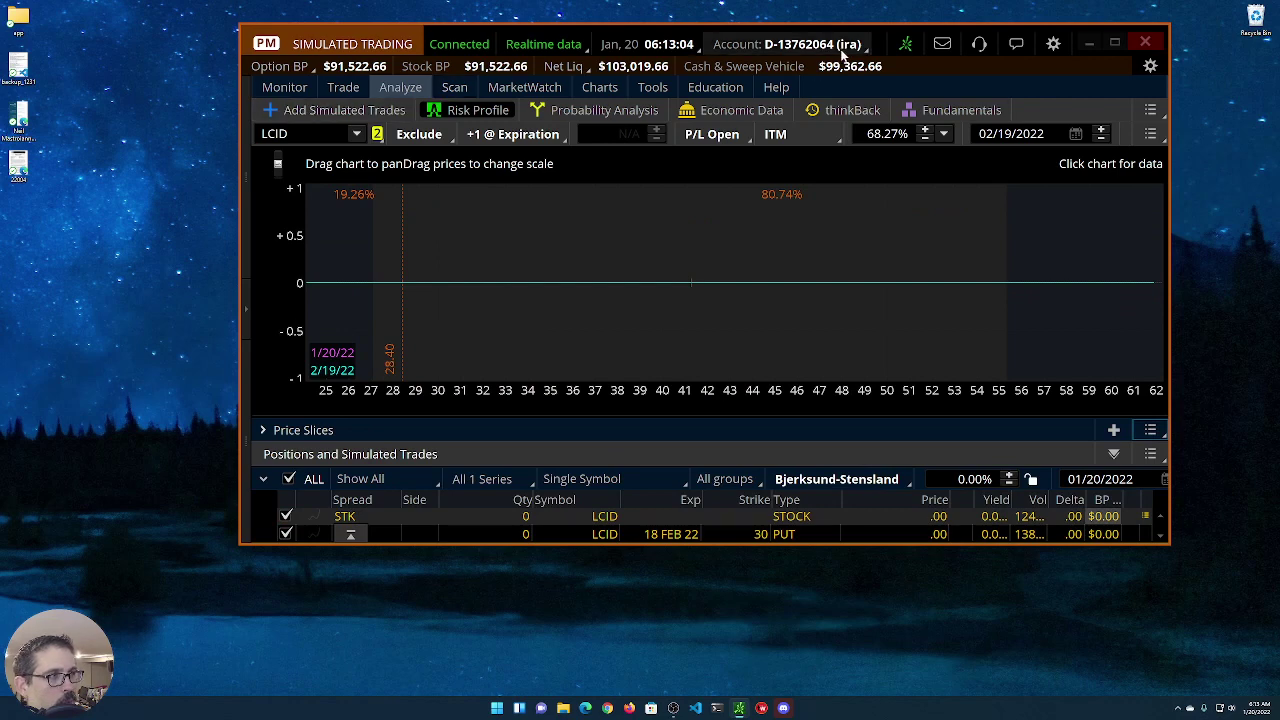
left_click(822, 45)
left_click(760, 104)
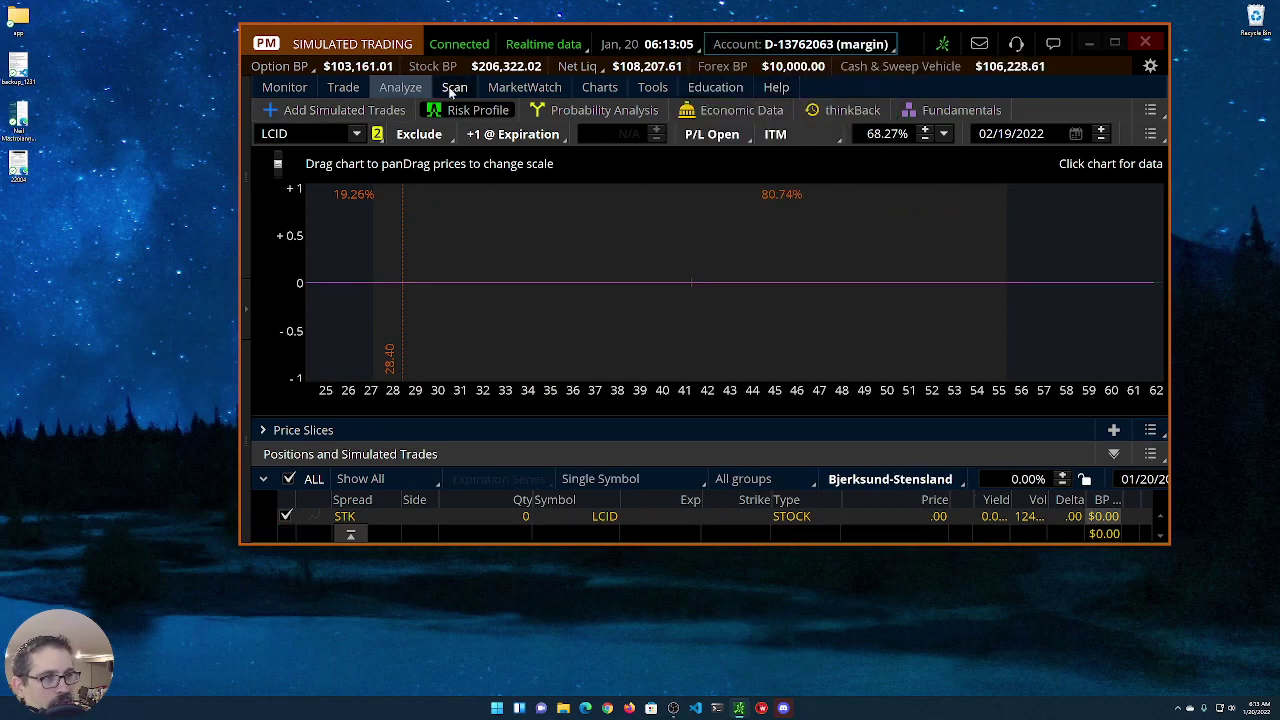
Create a custom sell order with an OCO bracket for the LCID 18 FEB 22 30 put from the trading page's option chain.
left_click(320, 111)
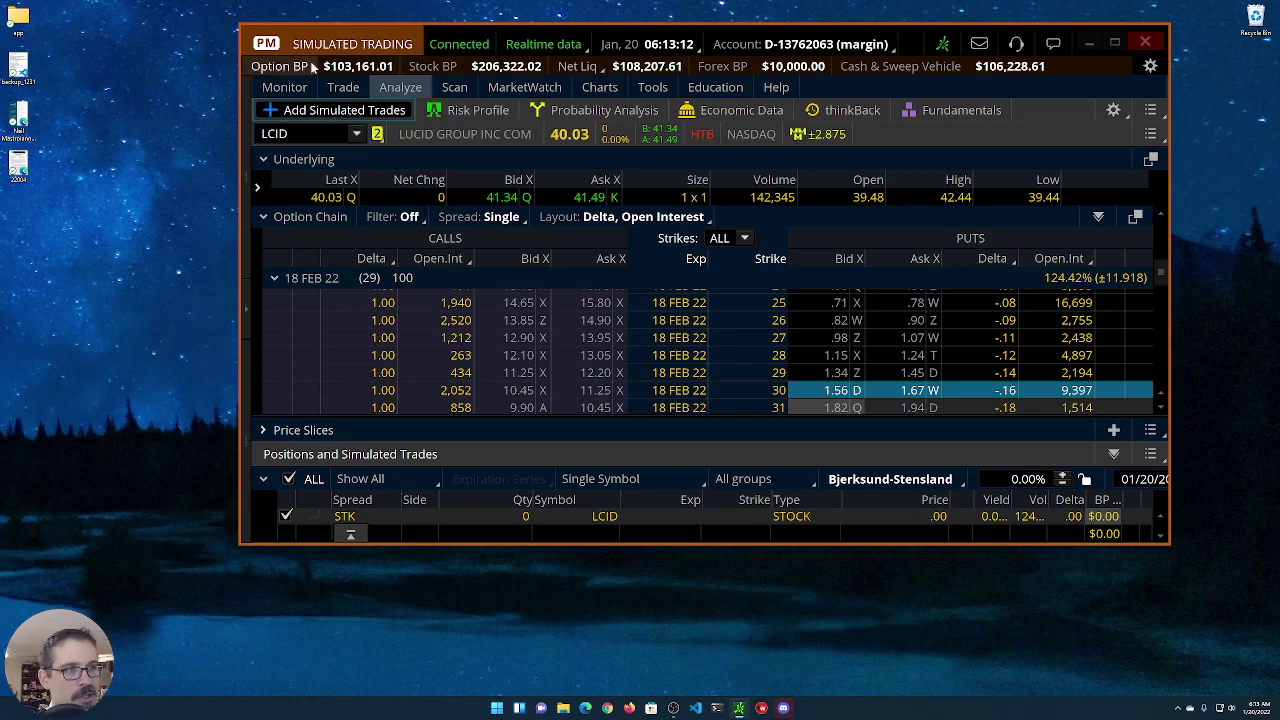
left_click(342, 88)
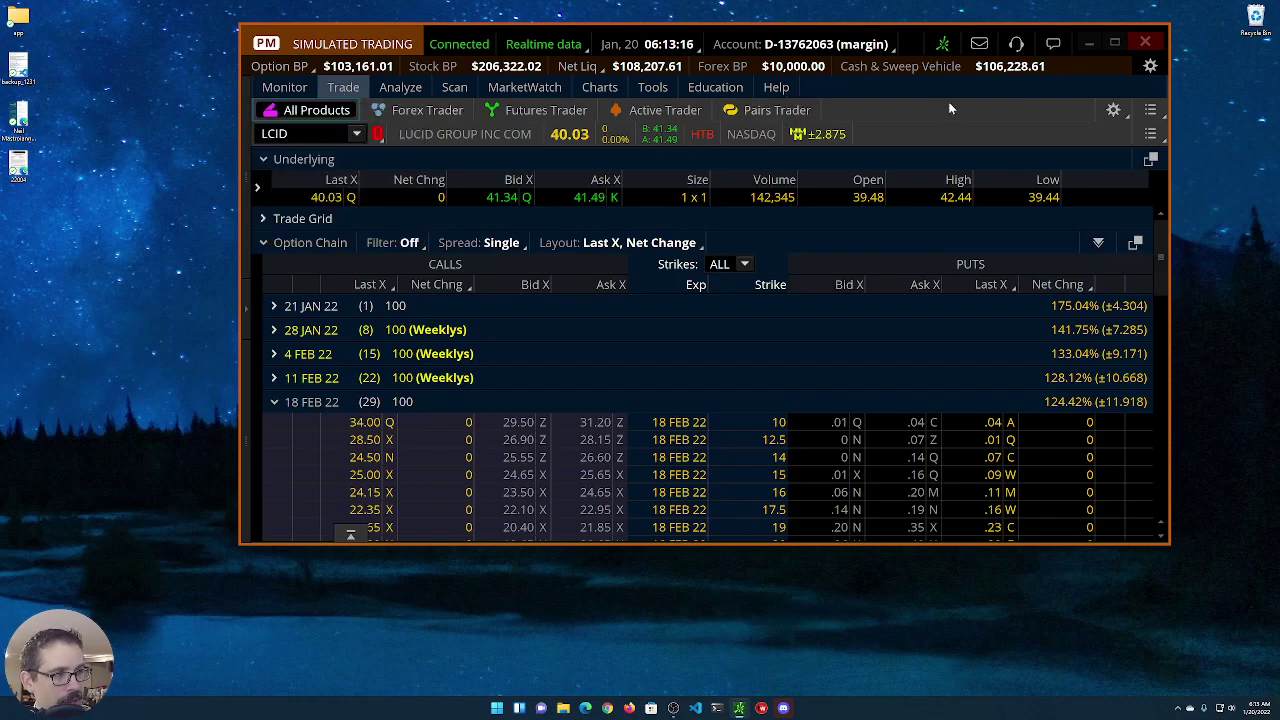
scroll(838, 490, "down", 3)
scroll(838, 490, "down", 1)
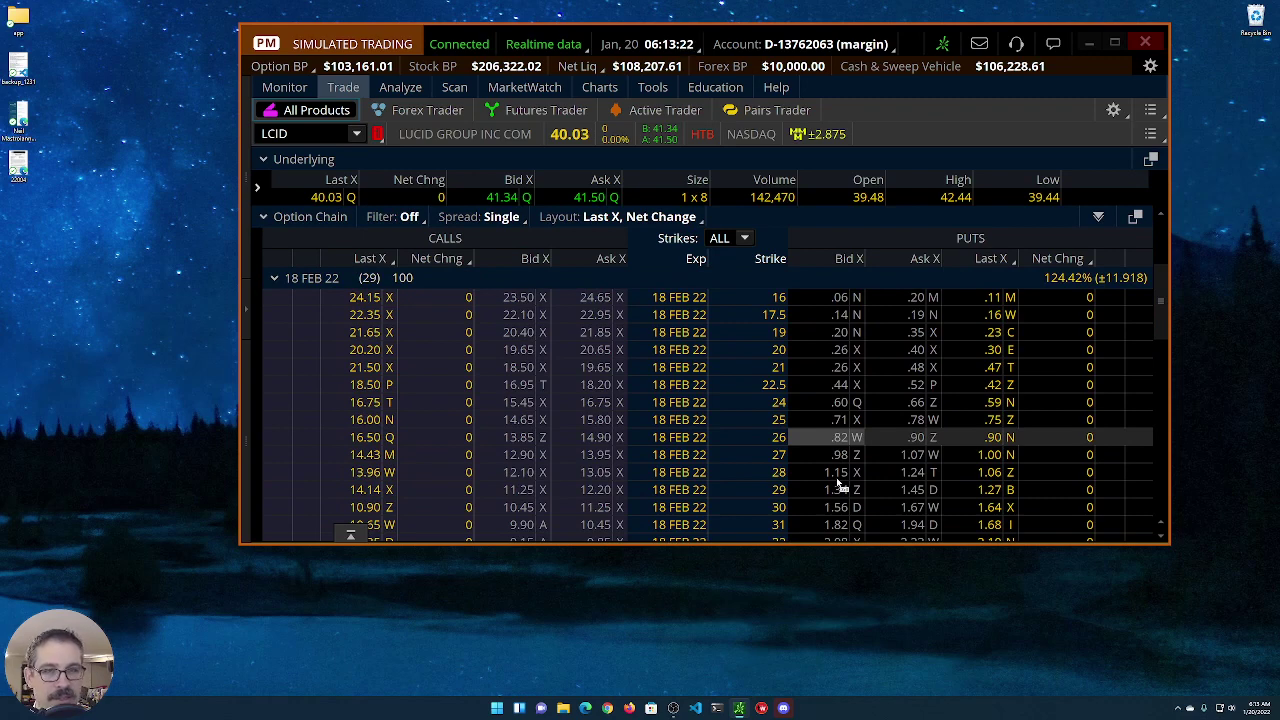
scroll(838, 484, "down", 2)
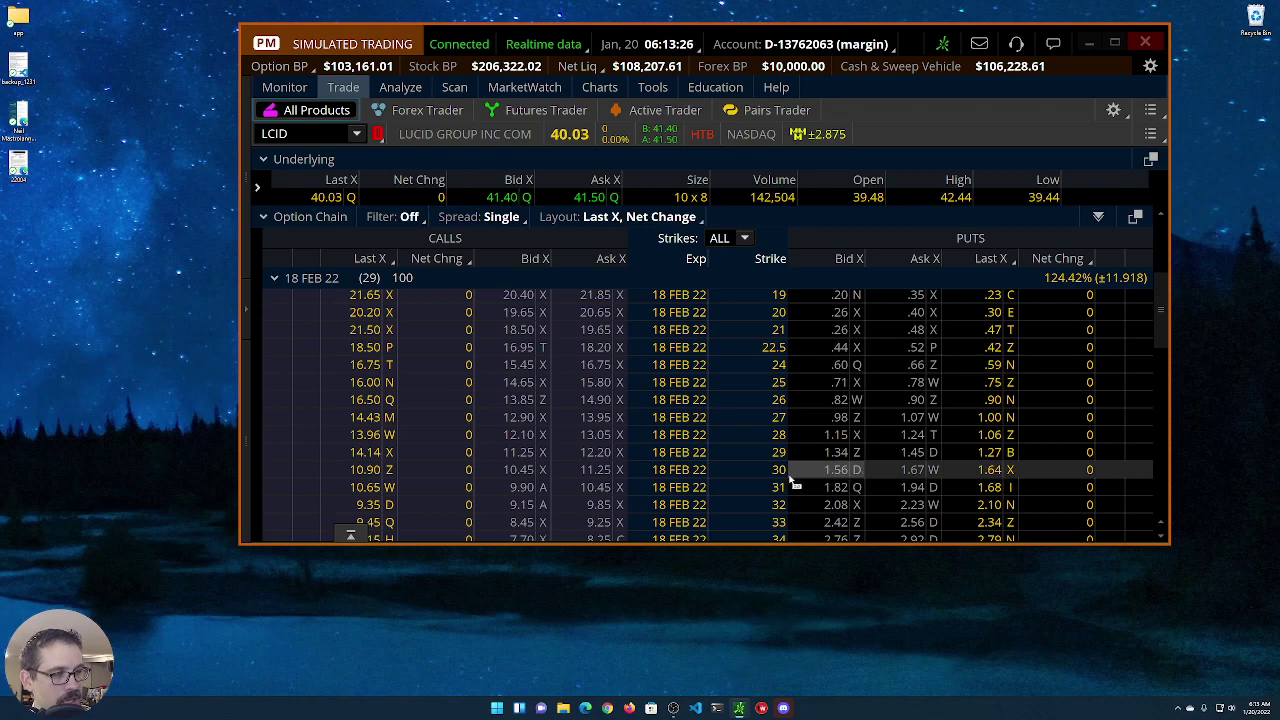
right_click(843, 475)
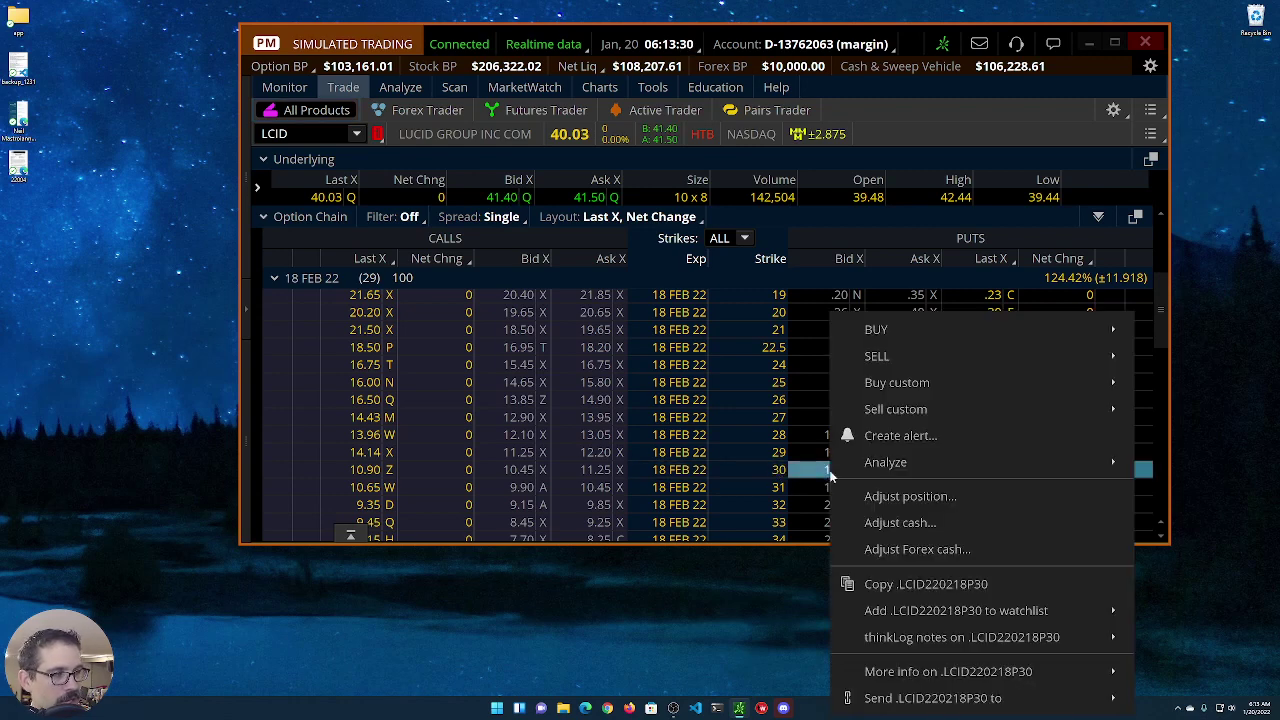
mouse_move(890, 420)
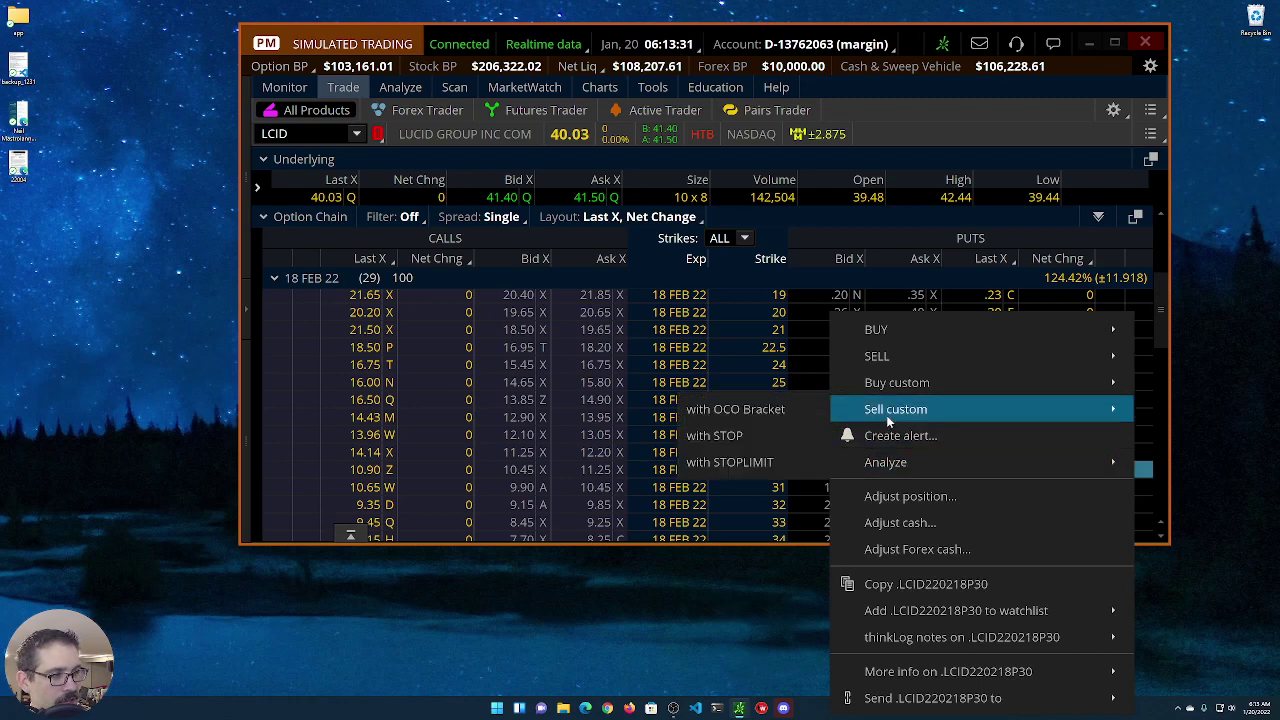
left_click(730, 411)
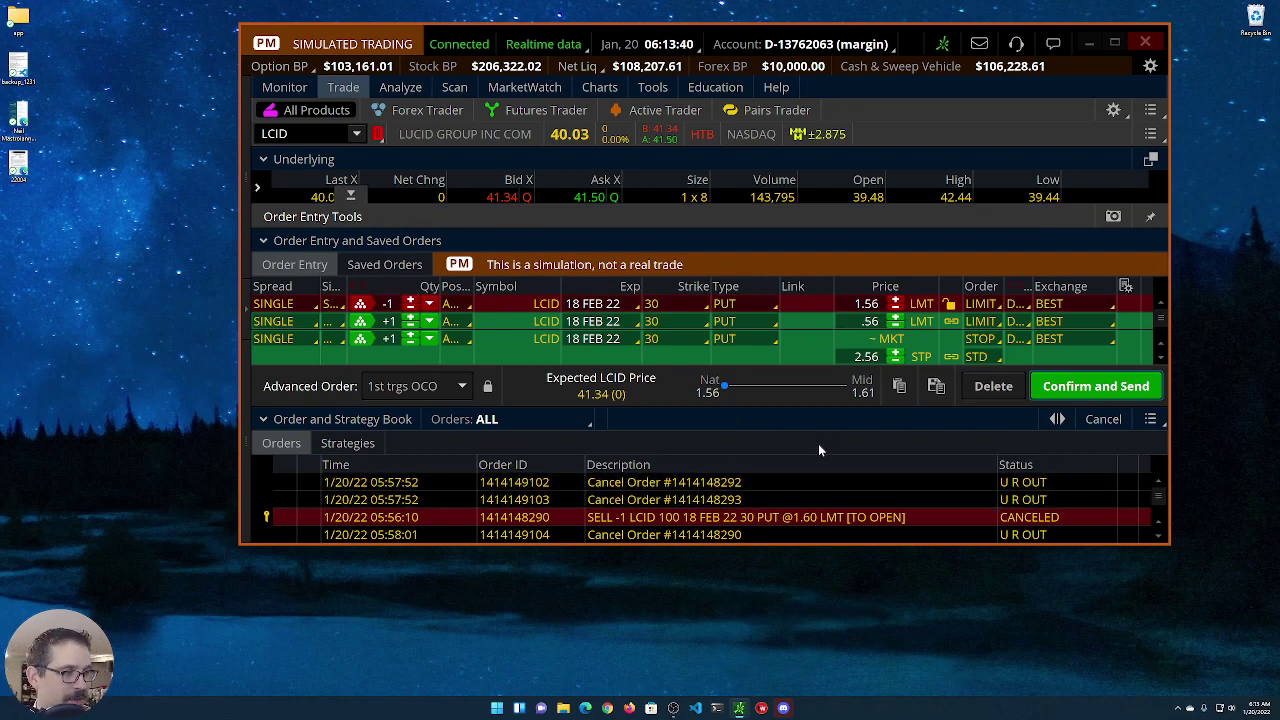
Raise the opening sell order's limit price to 1.60.
left_click(896, 300)
left_click(896, 300)
left_click(896, 300)
left_click(896, 300)
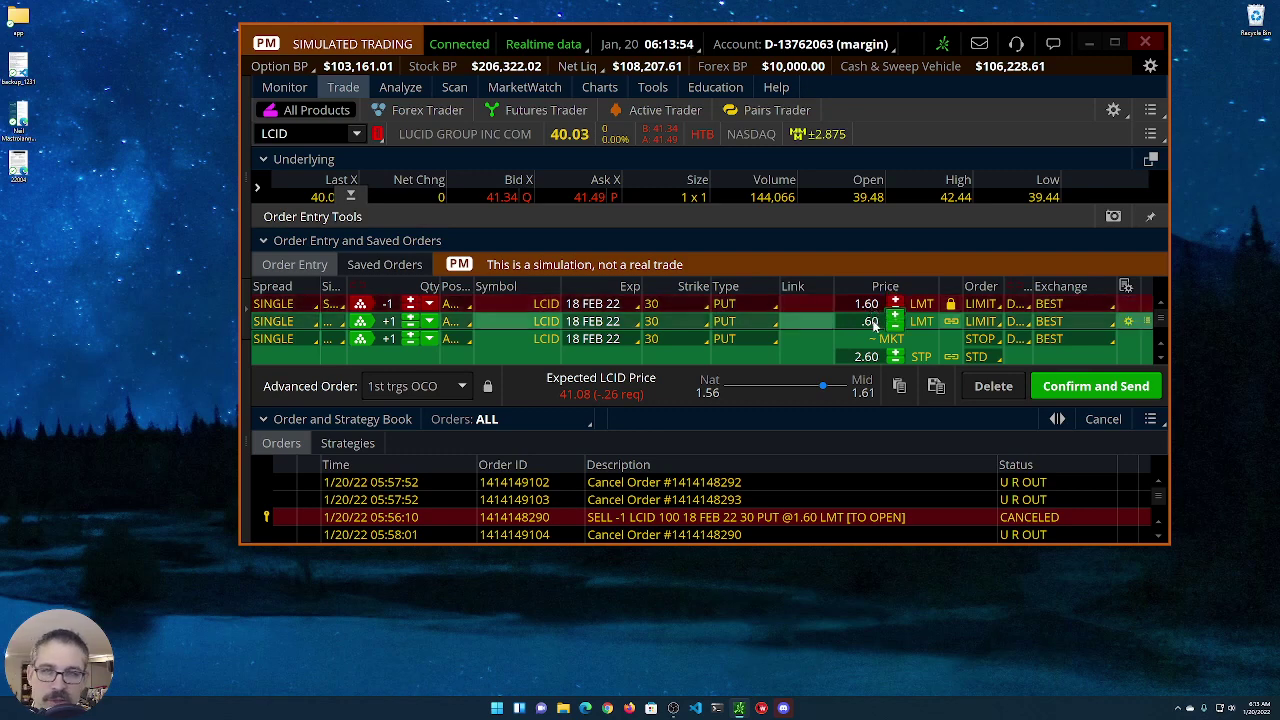
Set the bracket's profit-taking buy limit to .80 and its time in force to GTC.
left_click(872, 322)
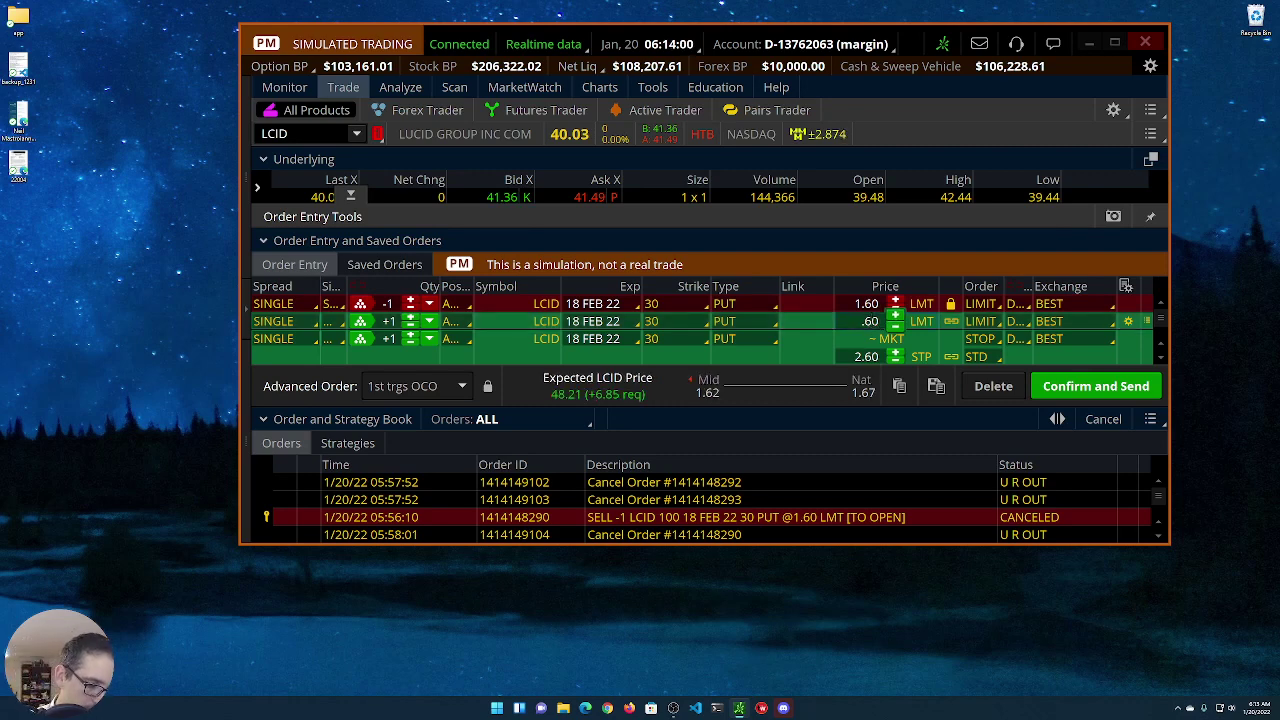
key("BackSpace")
key("BackSpace")
type("80")
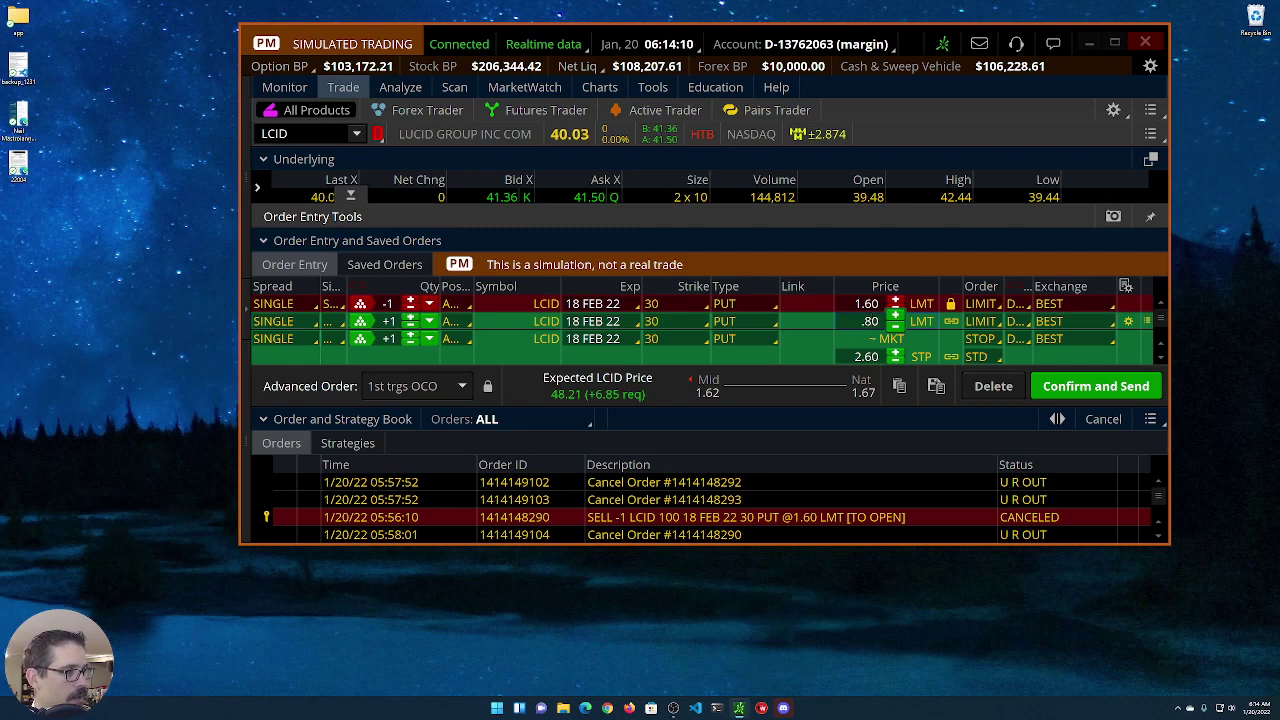
left_click(1018, 327)
left_click(1008, 381)
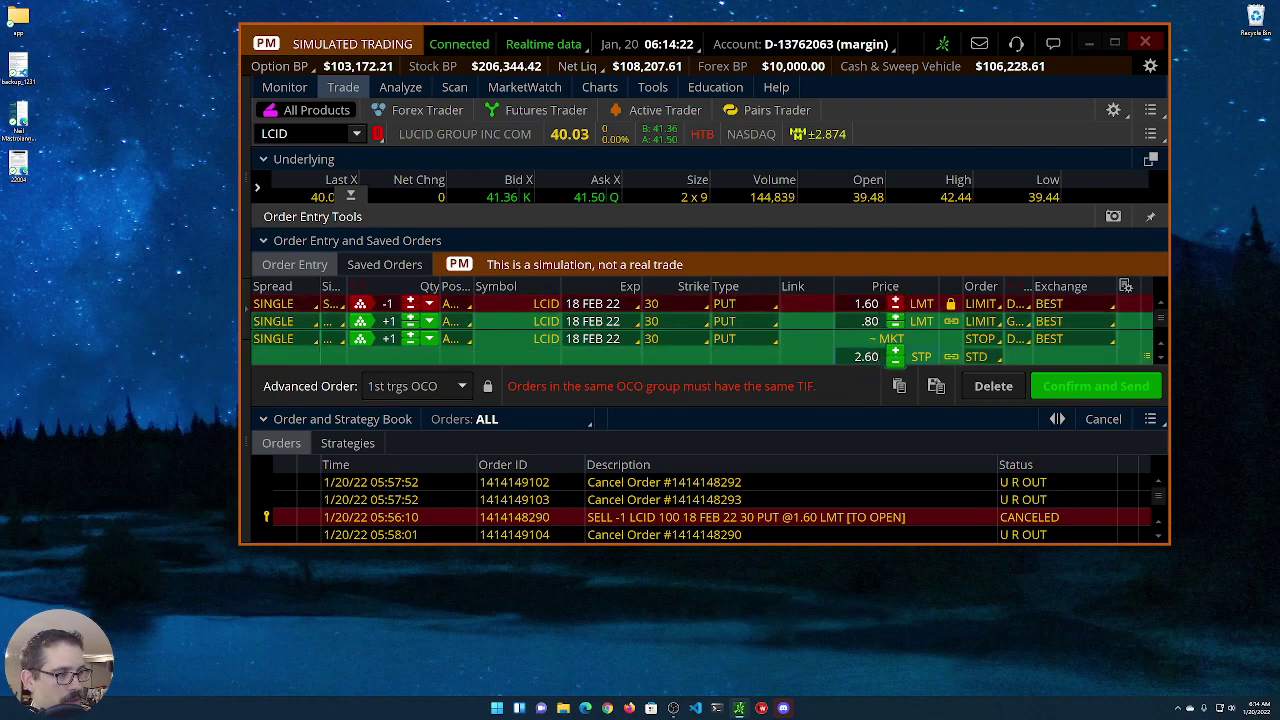
Set the bracket's stop order price to 3.20 and its time in force to GTC.
type("3.20")
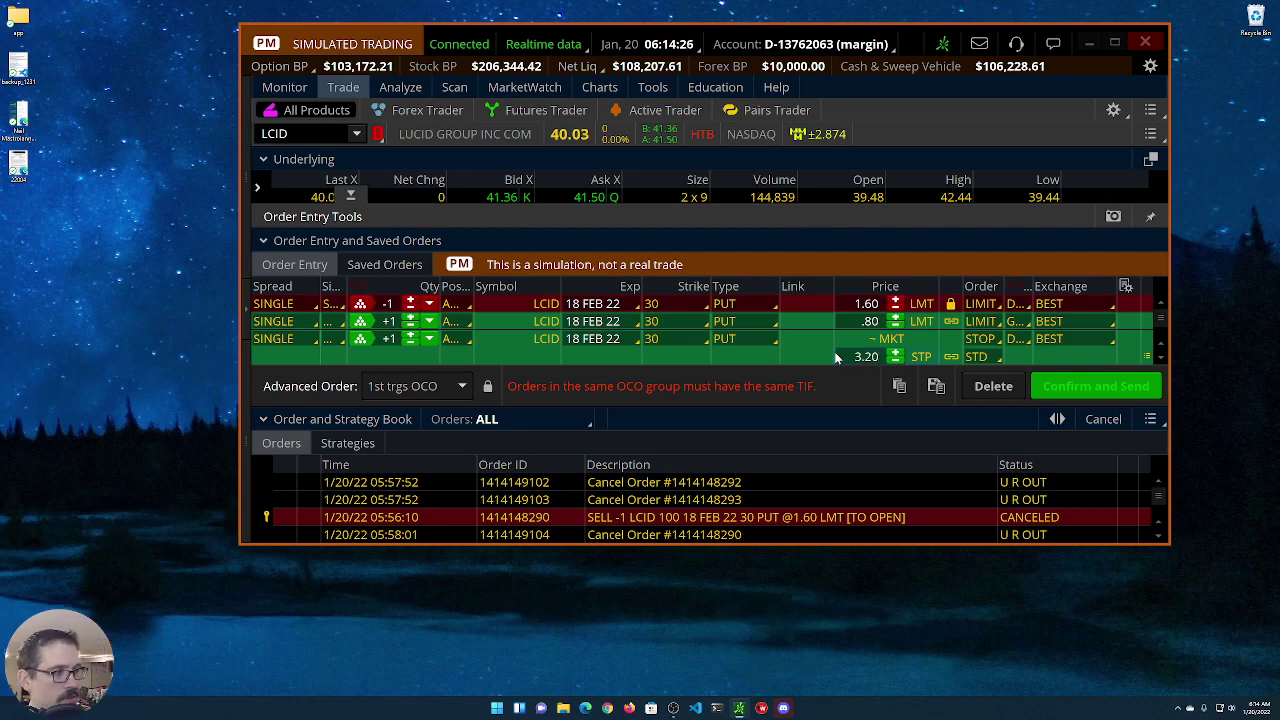
left_click(1020, 342)
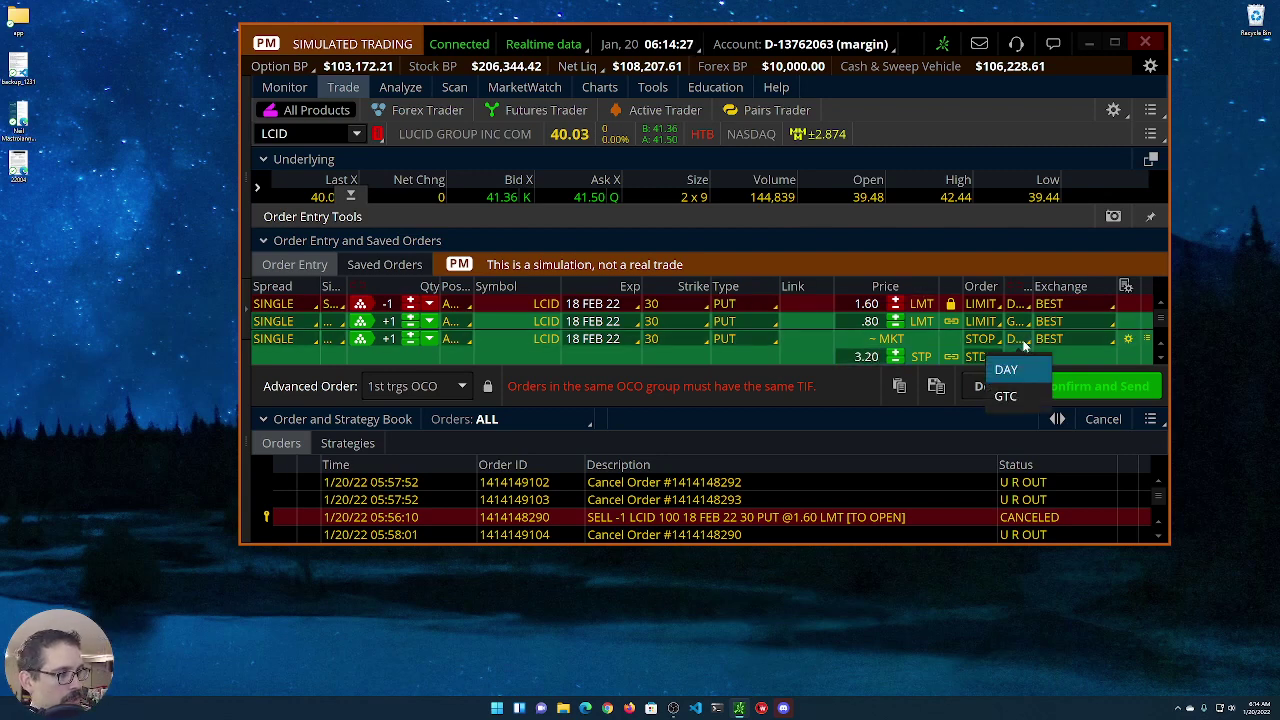
left_click(1006, 396)
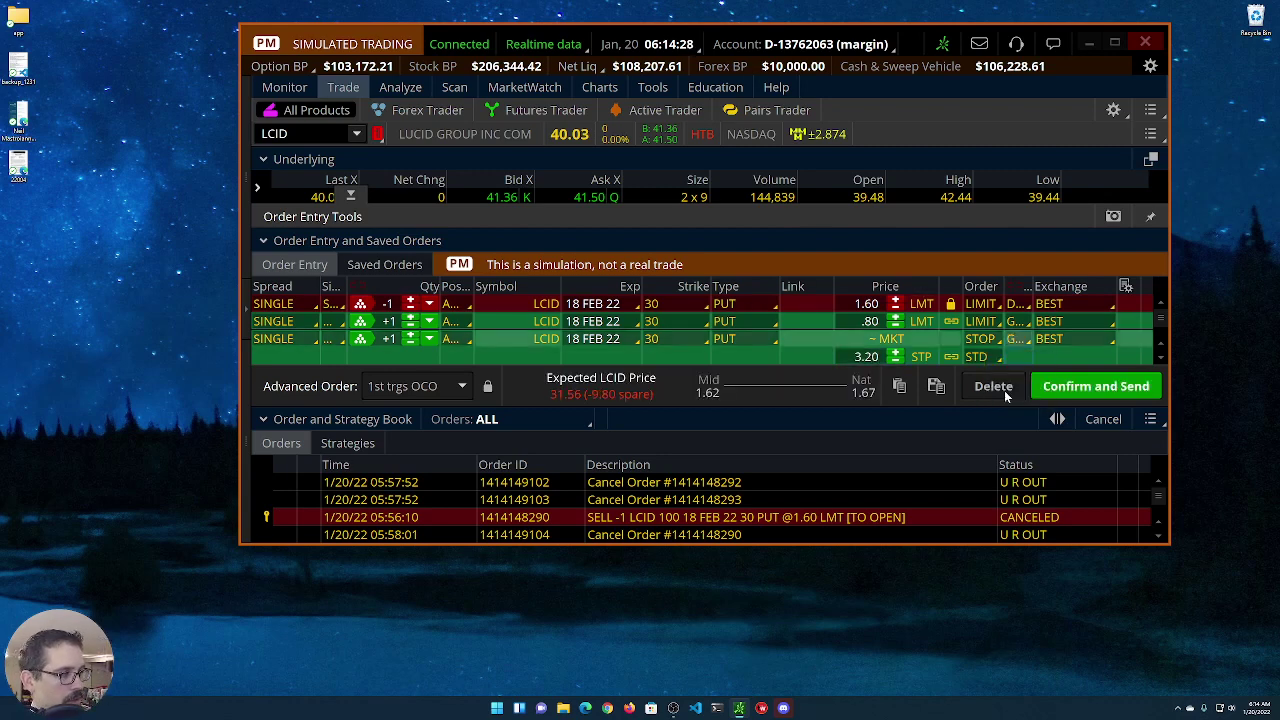
Confirm and send the LCID 30 put sell order with its OCO bracket from the margin account.
left_click(1092, 388)
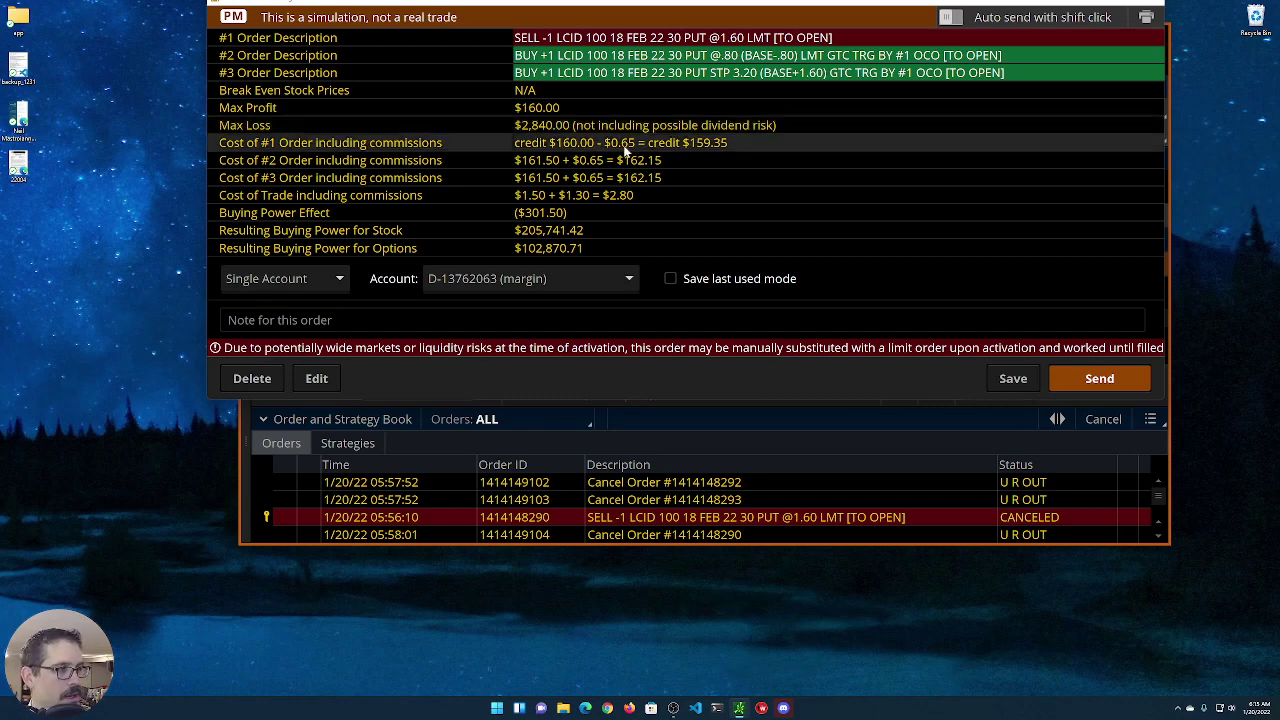
left_click(1095, 377)
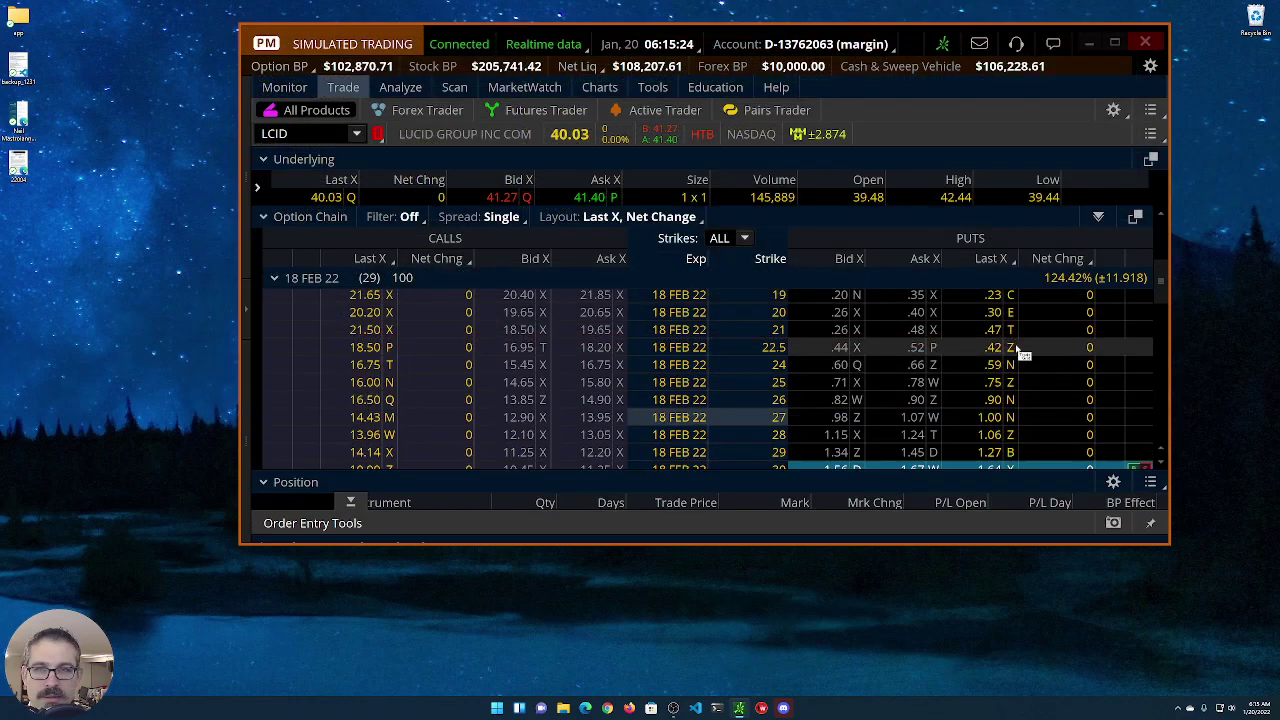